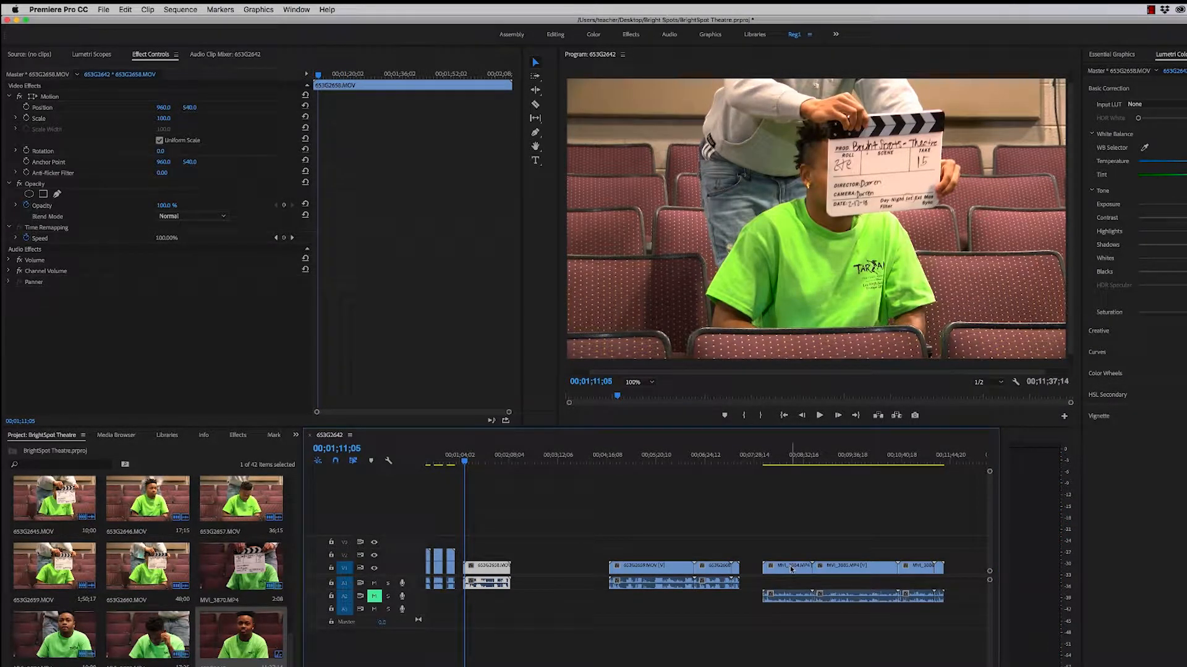
- Compare the take 15 slates of both cameras and stack MVI_3884.MP4 above 653G2658.MOV on track V2
left_click_drag(466, 462, 766, 499)
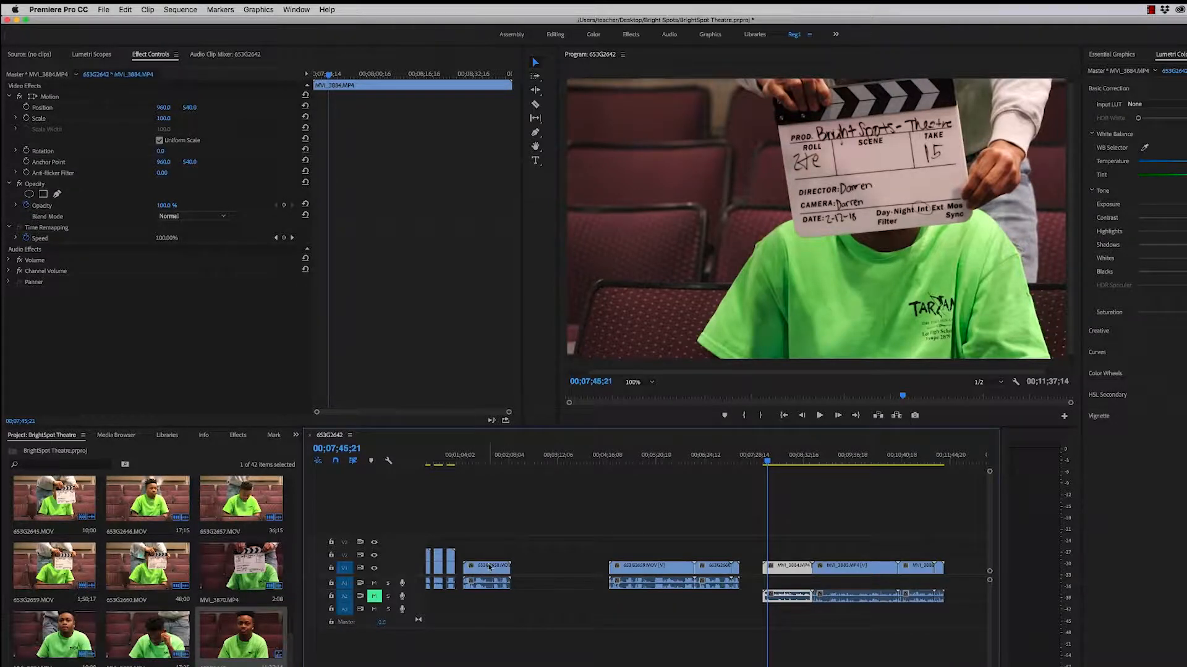
left_click_drag(768, 462, 482, 488)
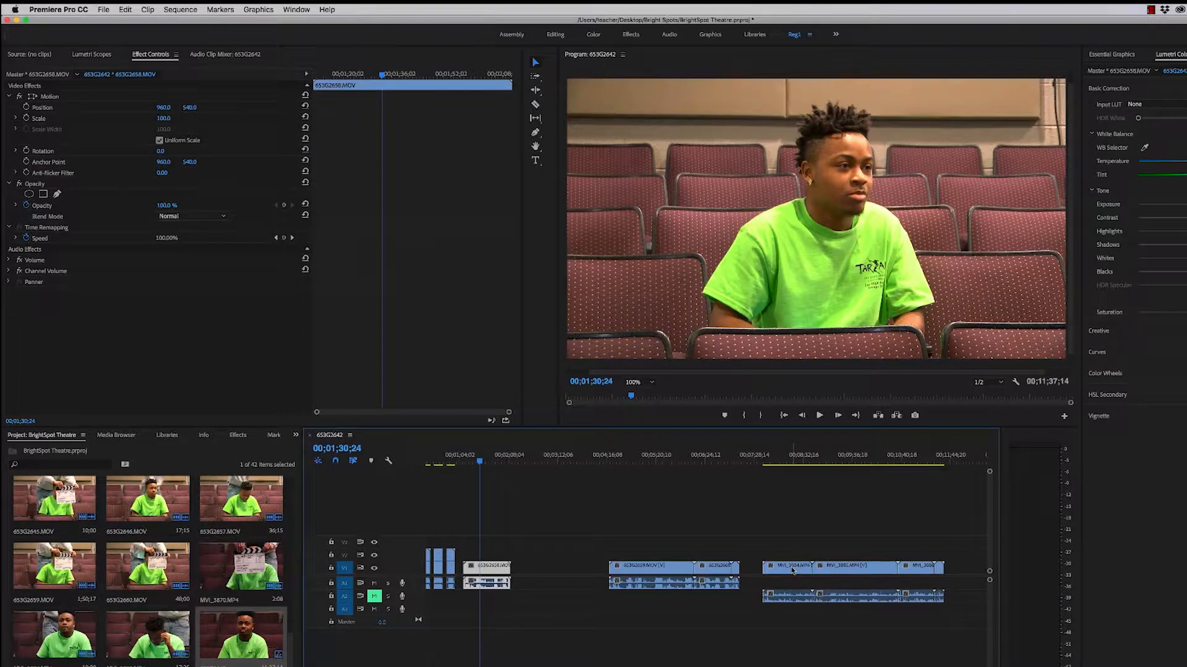
left_click_drag(789, 568, 498, 557)
- Scrub the stacked take 15 clips and briefly play them around 00;01;24;01 to check their sync
left_click_drag(479, 464, 475, 465)
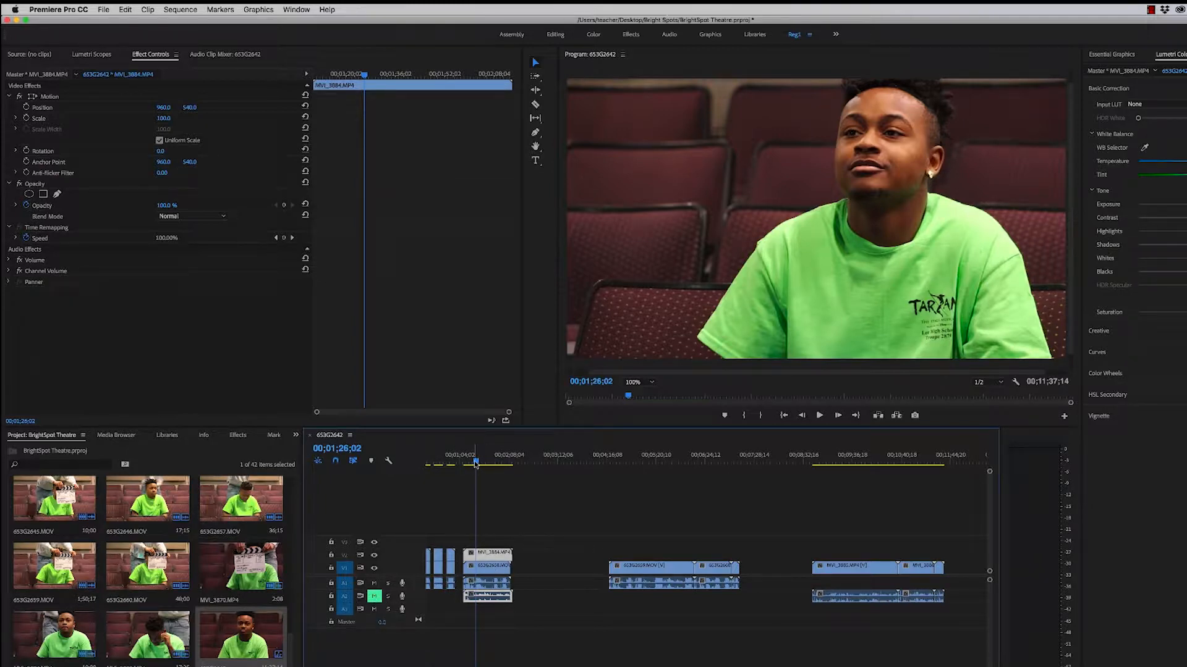
left_click_drag(476, 465, 473, 465)
key("space")
key("space")
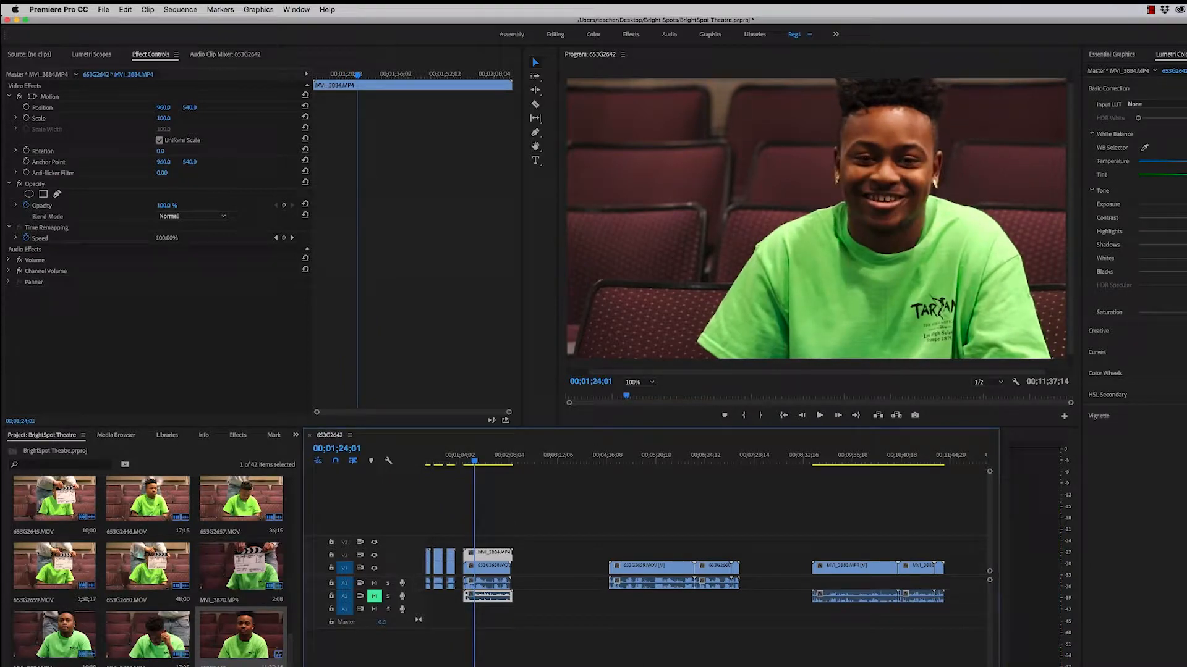
- Shift MVI_3884.MP4 earlier so its slate-clap spike matches the audio of 653G2658.MOV, and play from 00;01;11;20 to check the sync
left_click_drag(964, 666, 495, 666)
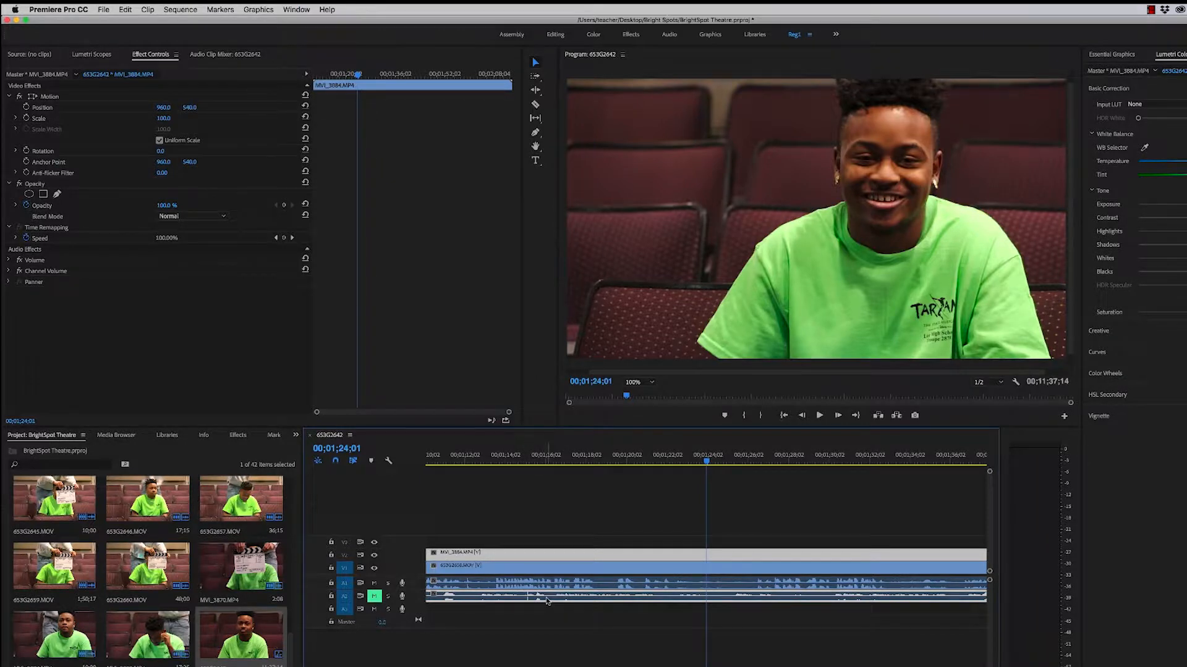
left_click_drag(548, 602, 489, 599)
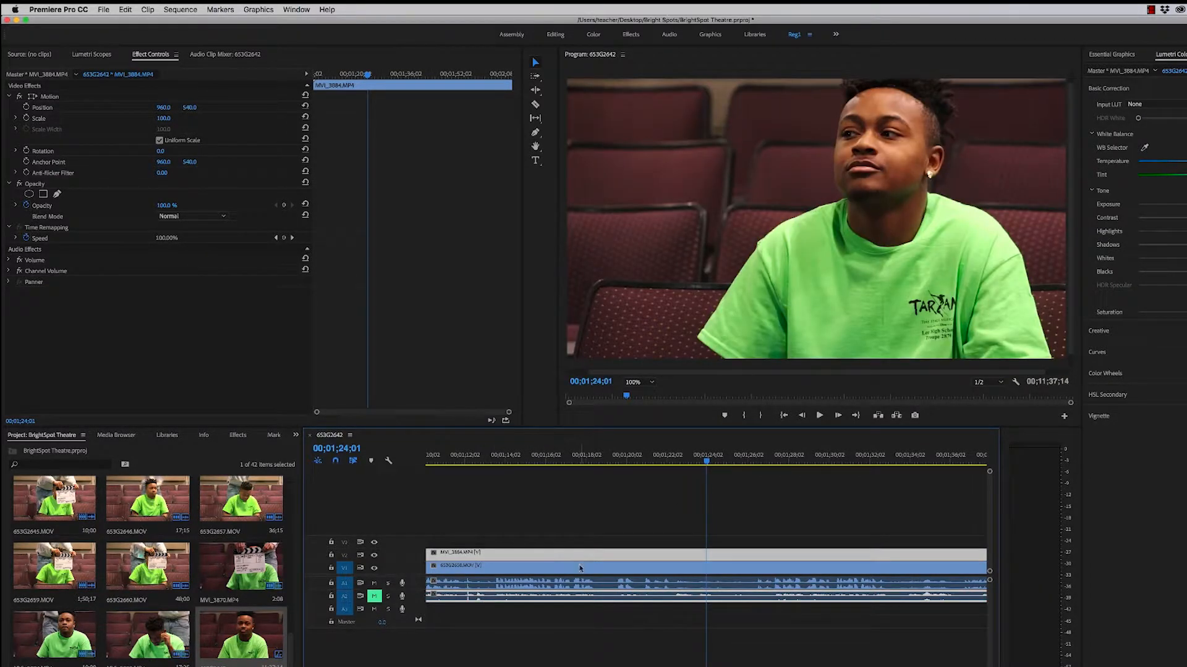
left_click_drag(707, 465, 457, 473)
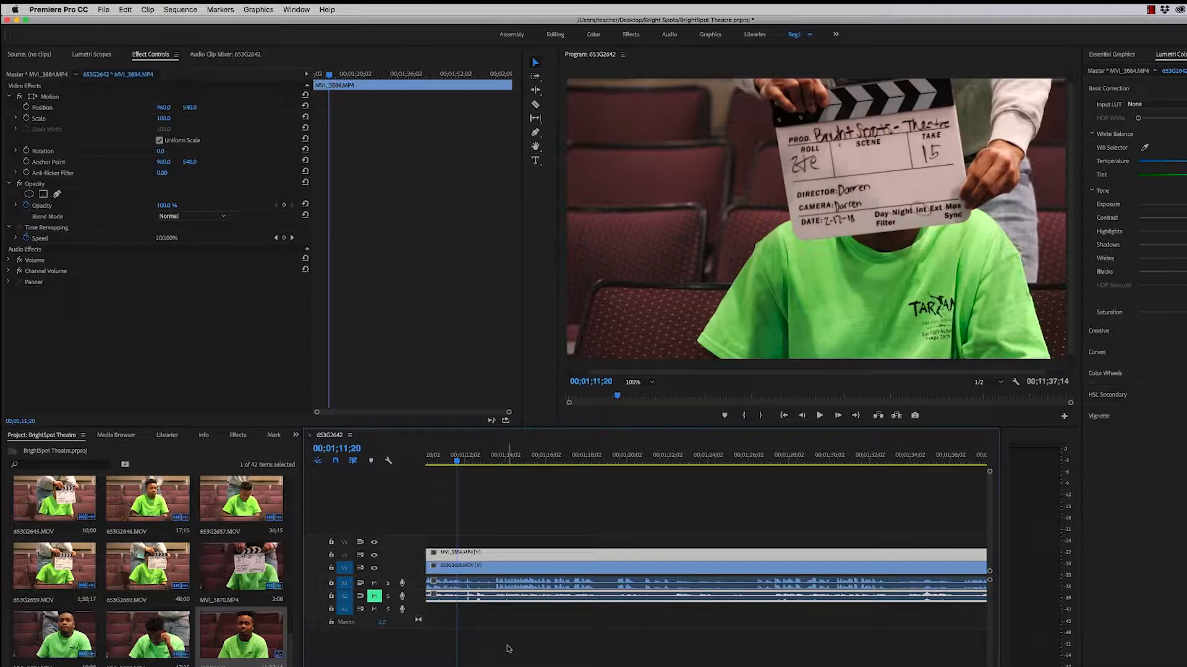
key("space")
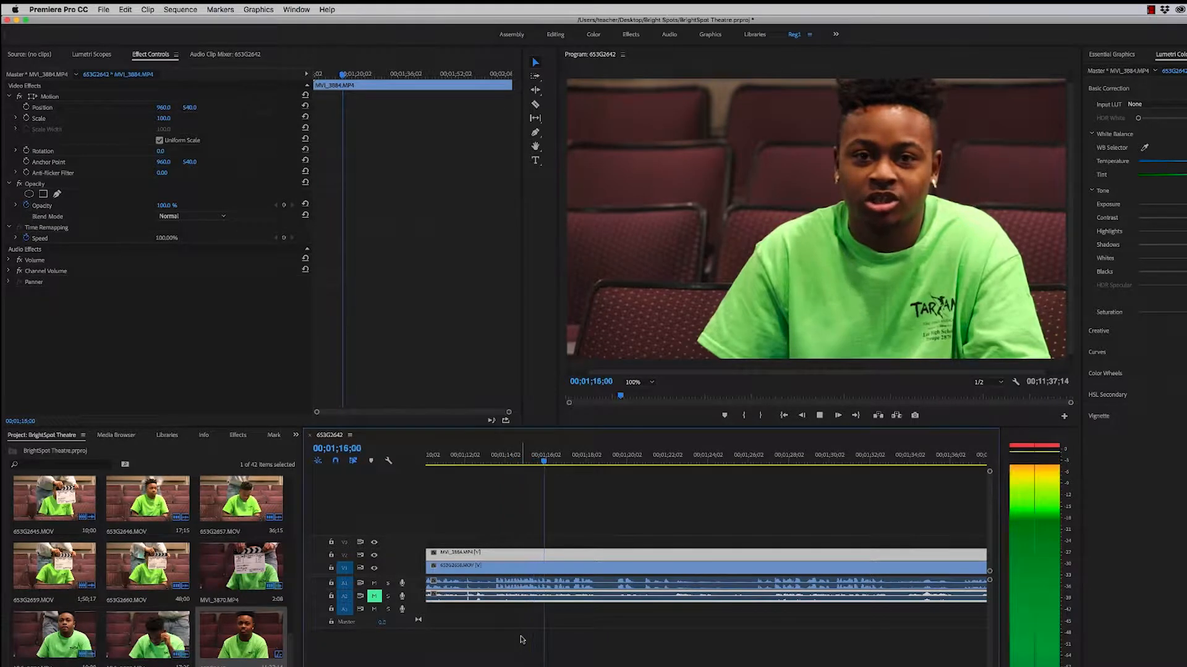
key("space")
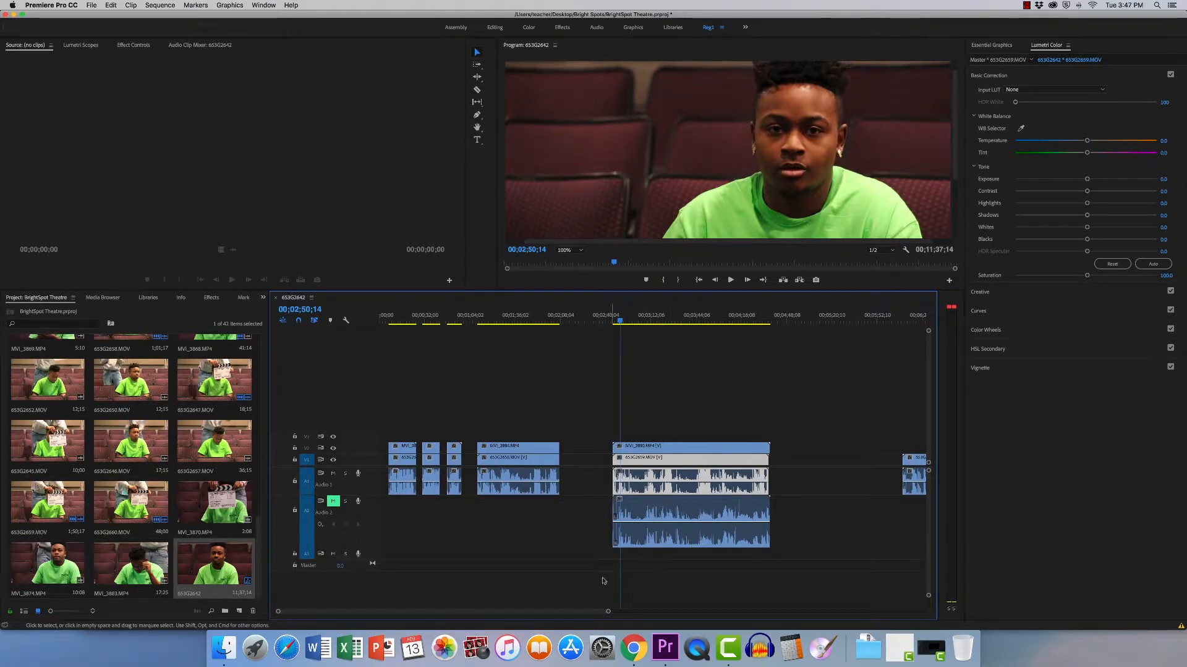
- Slide MVI_3885.MP4 earlier to align its slate-clap spike with 653G2659.MOV, and play from 00;02;47;08 to check the sync
left_click_drag(608, 611, 424, 666)
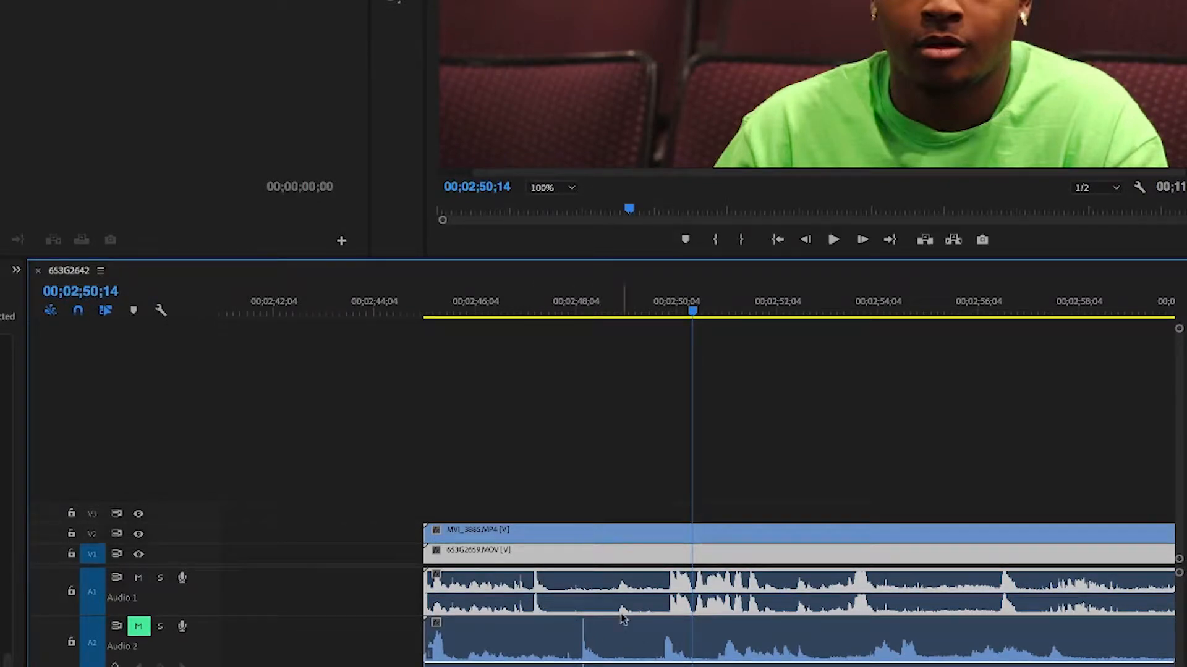
left_click(645, 532)
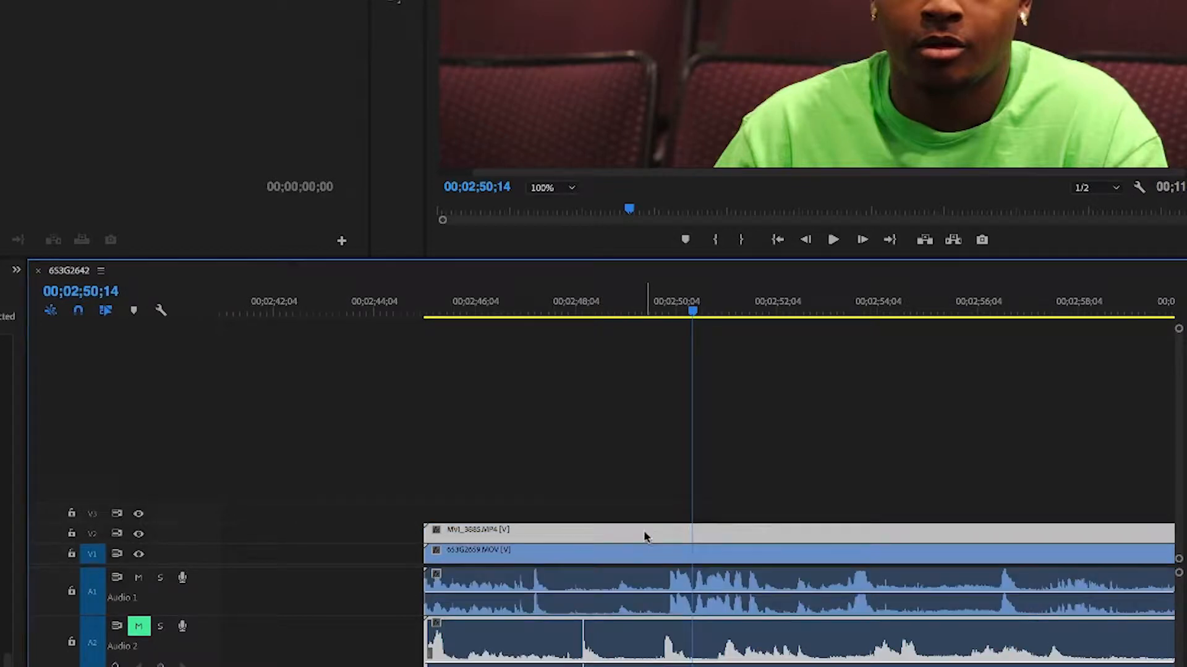
left_click_drag(649, 536, 598, 544)
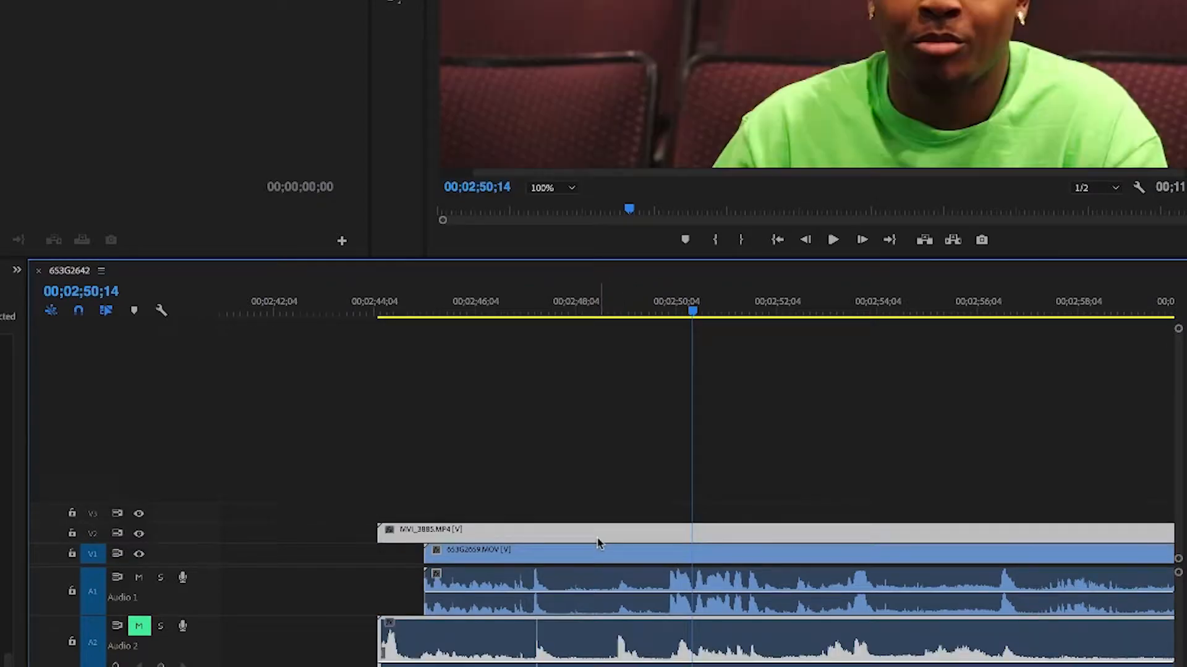
left_click(533, 315)
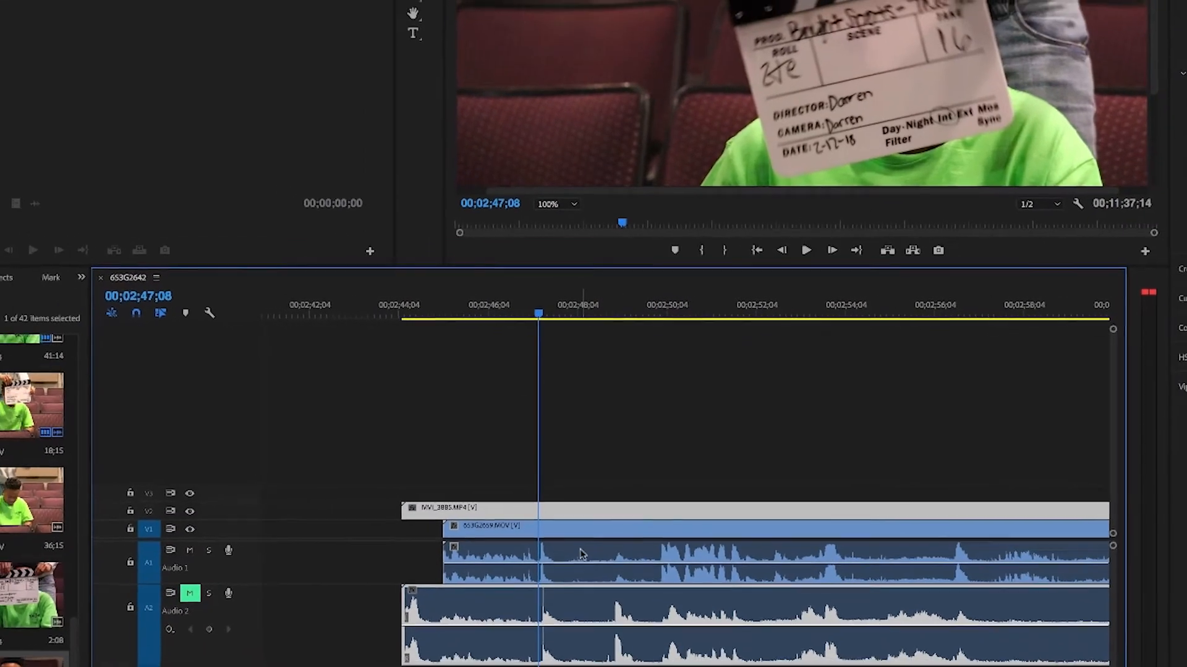
key("space")
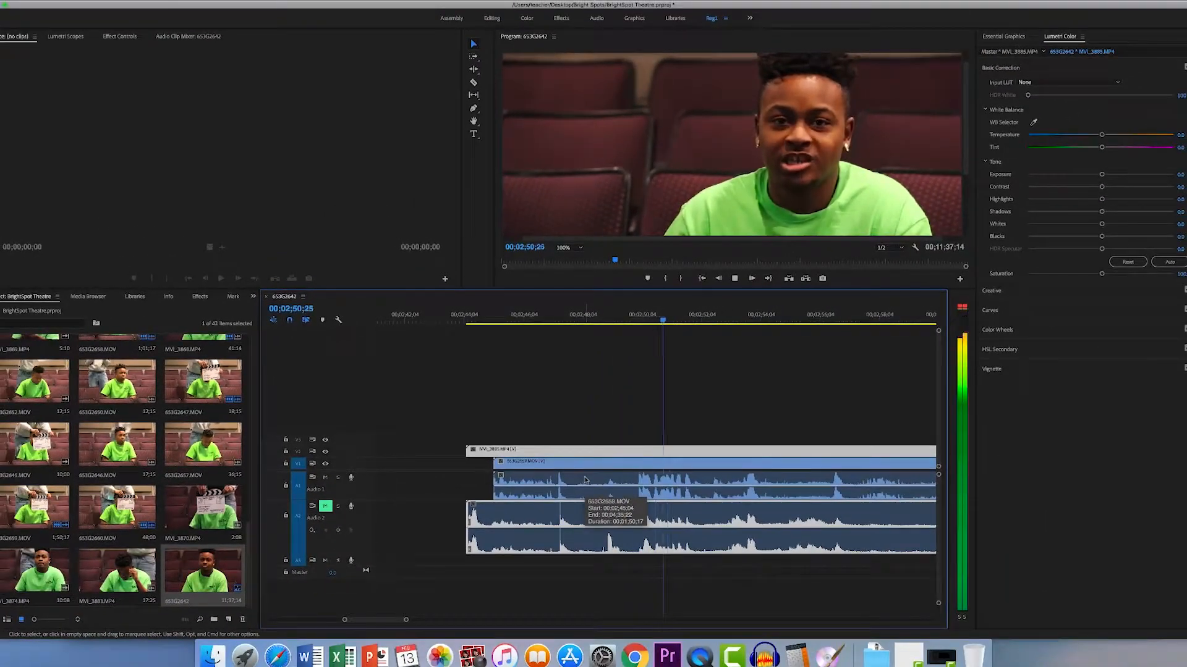
key("space")
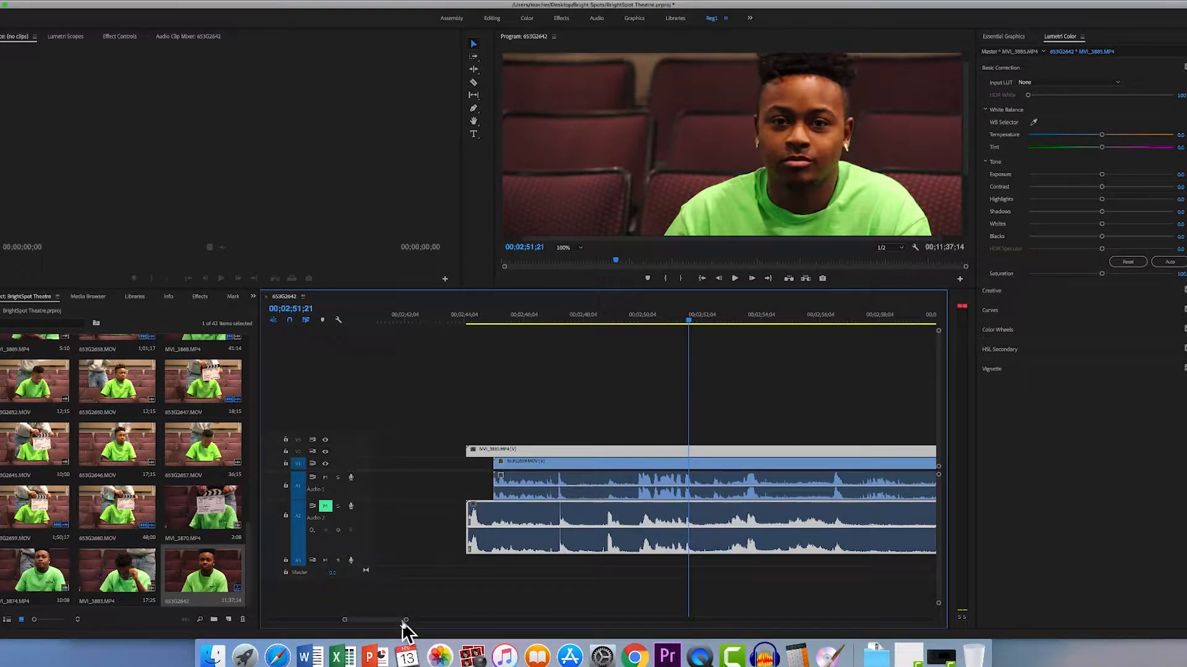
- Trim the start of both take 16 clips to 00;02;47;23, just after the slate clap
left_click_drag(406, 621, 429, 631)
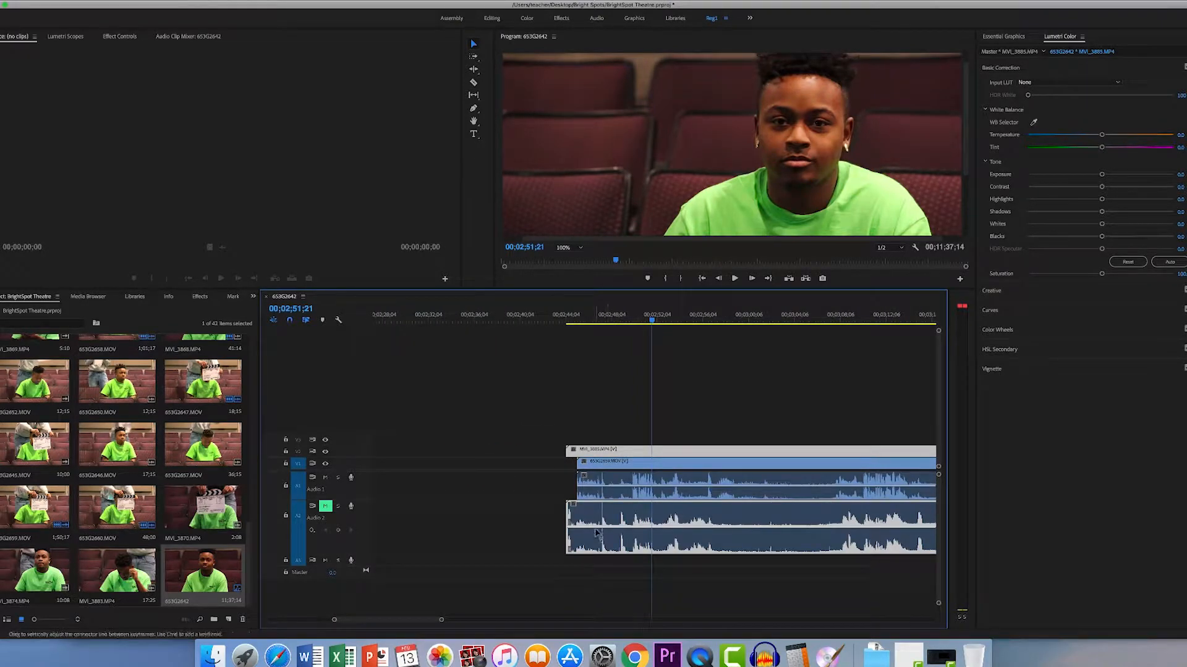
left_click_drag(654, 321, 602, 336)
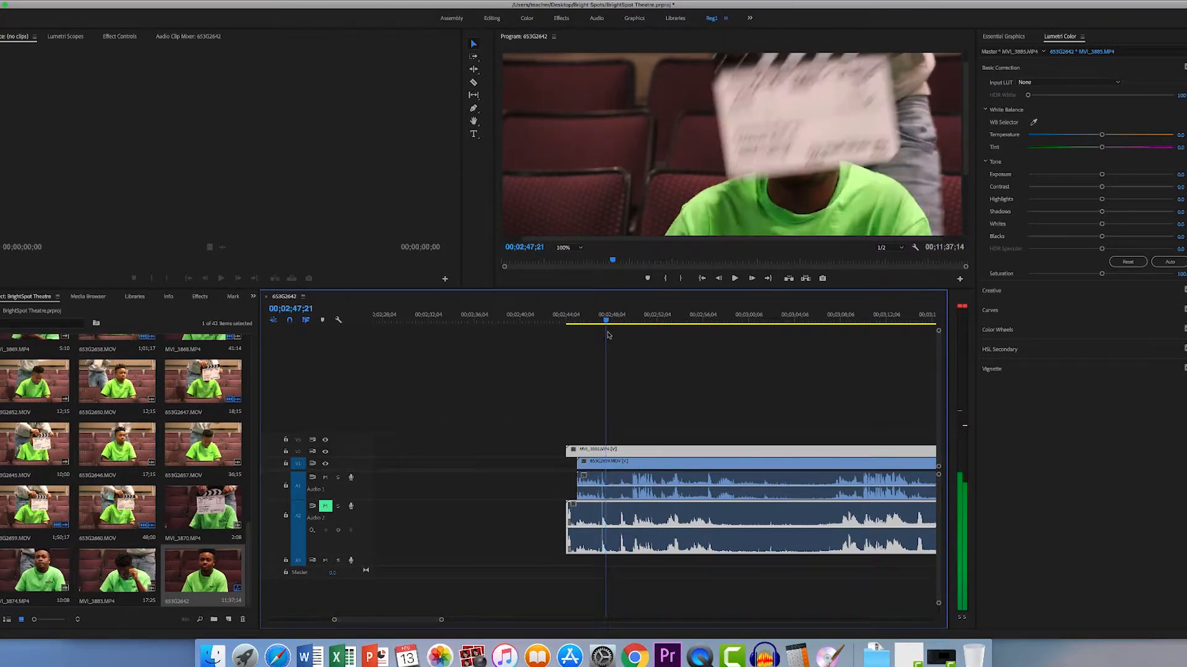
key("space")
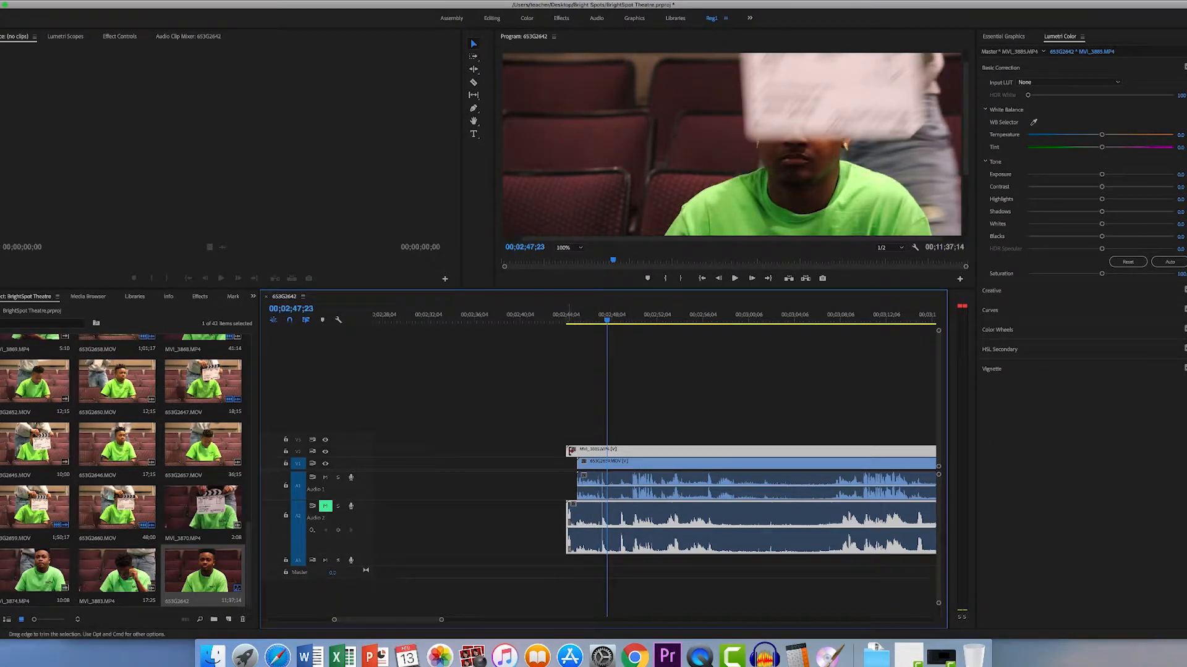
left_click_drag(569, 452, 607, 464)
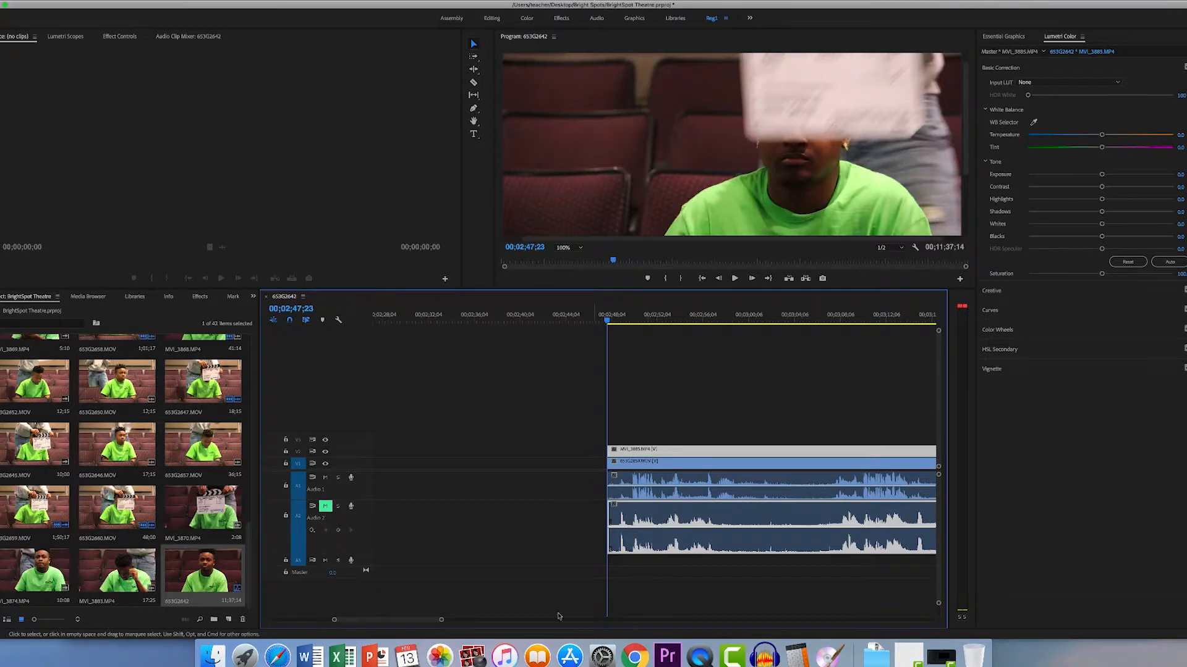
- Unlink the video and audio of MVI_3885.MP4 and delete its audio from track A2
left_click_drag(443, 621, 597, 619)
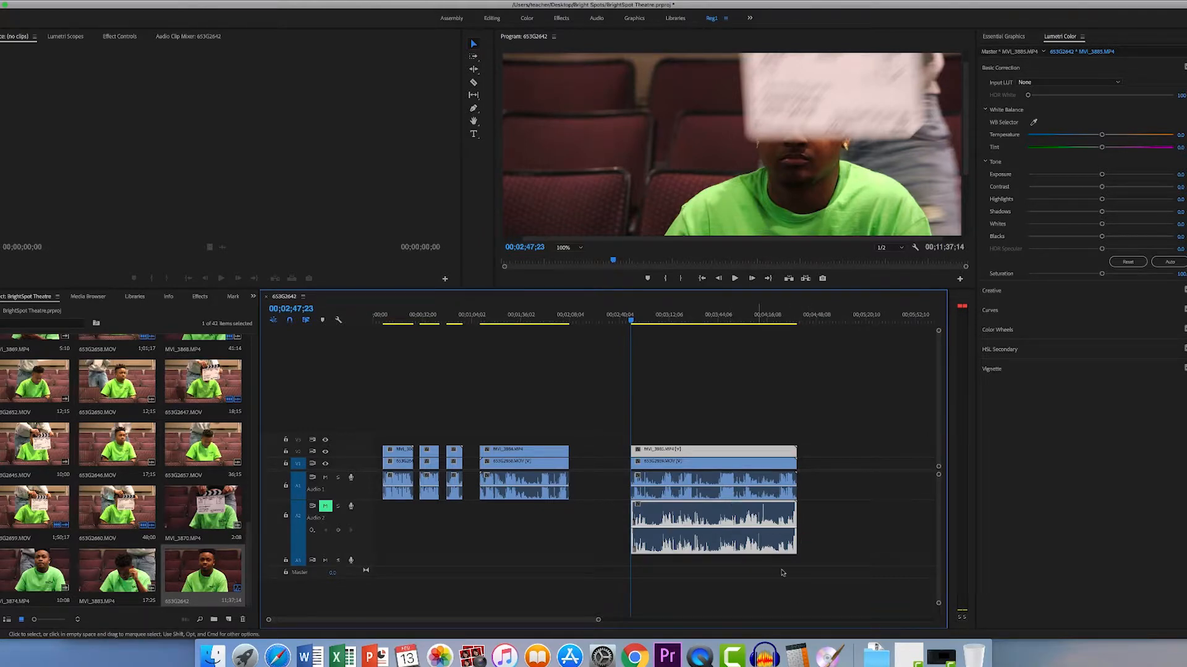
left_click_drag(769, 576, 699, 441)
left_click(837, 480)
left_click(748, 456)
right_click(730, 452)
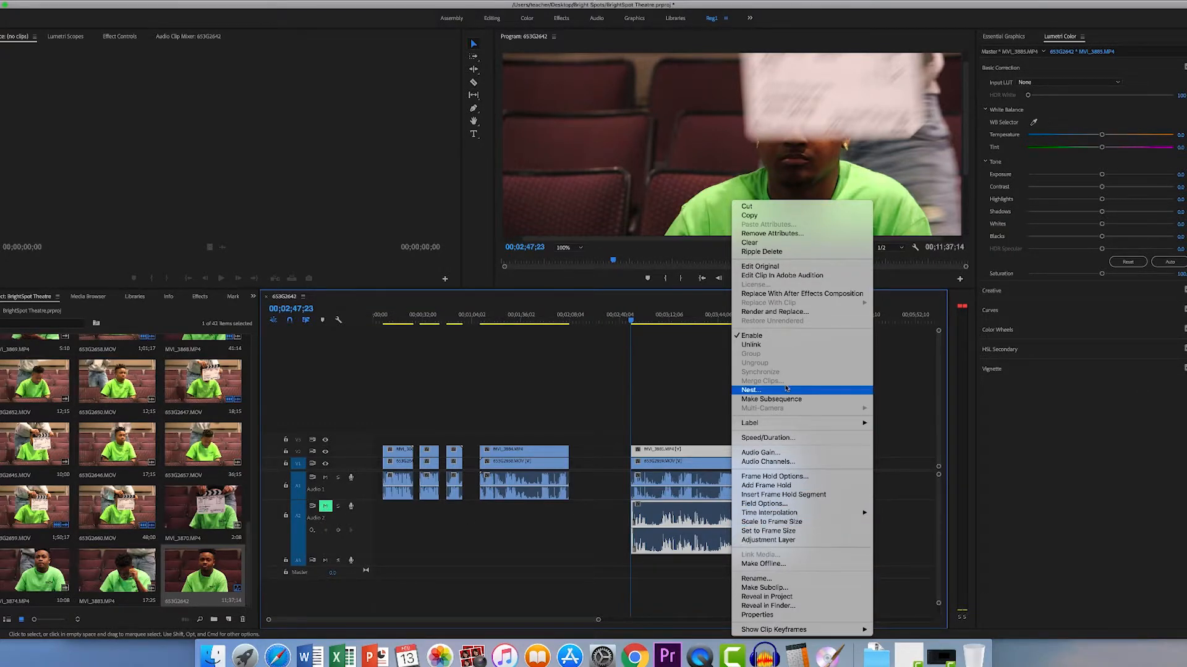
left_click(778, 346)
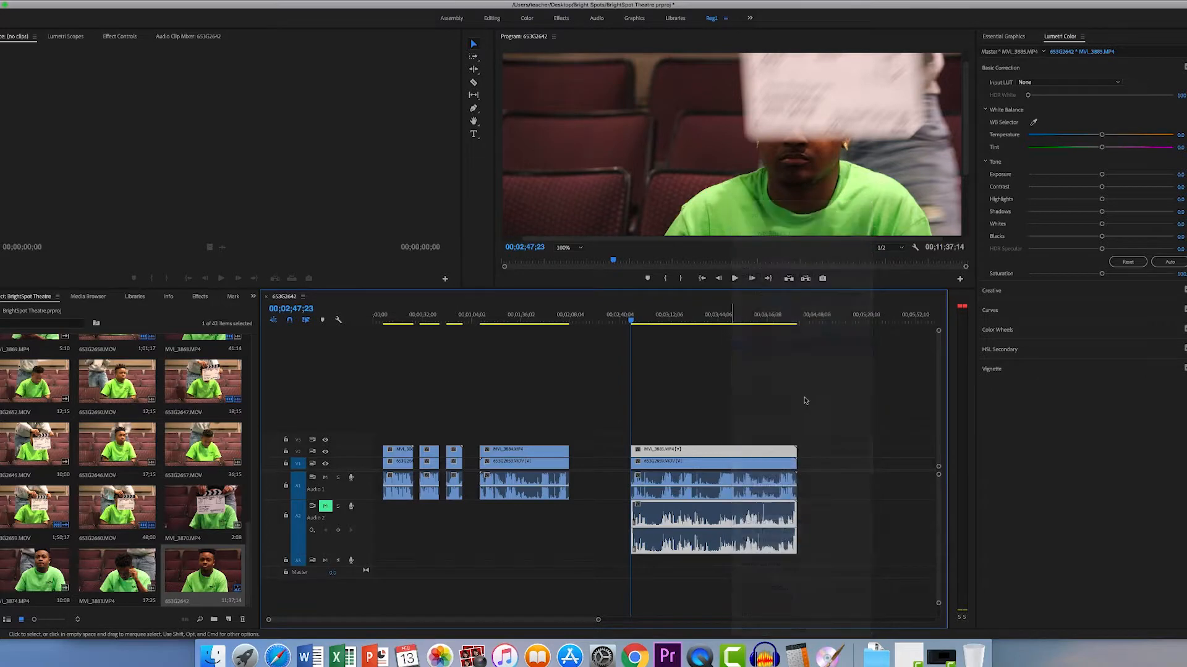
left_click(731, 526)
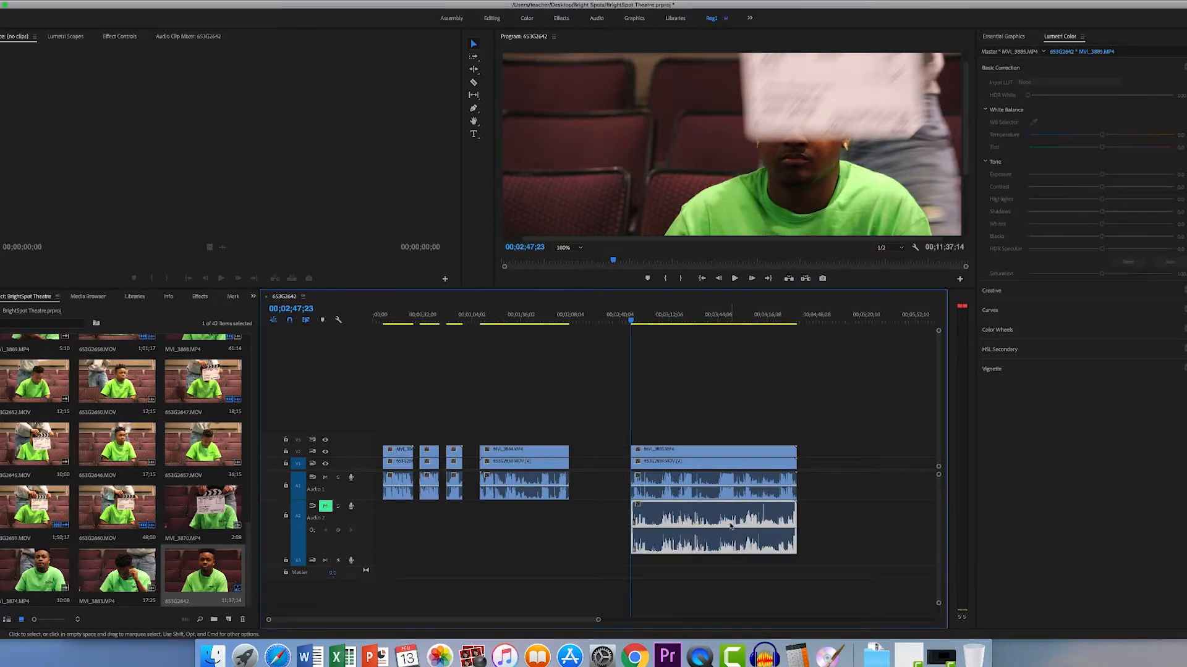
key("Delete")
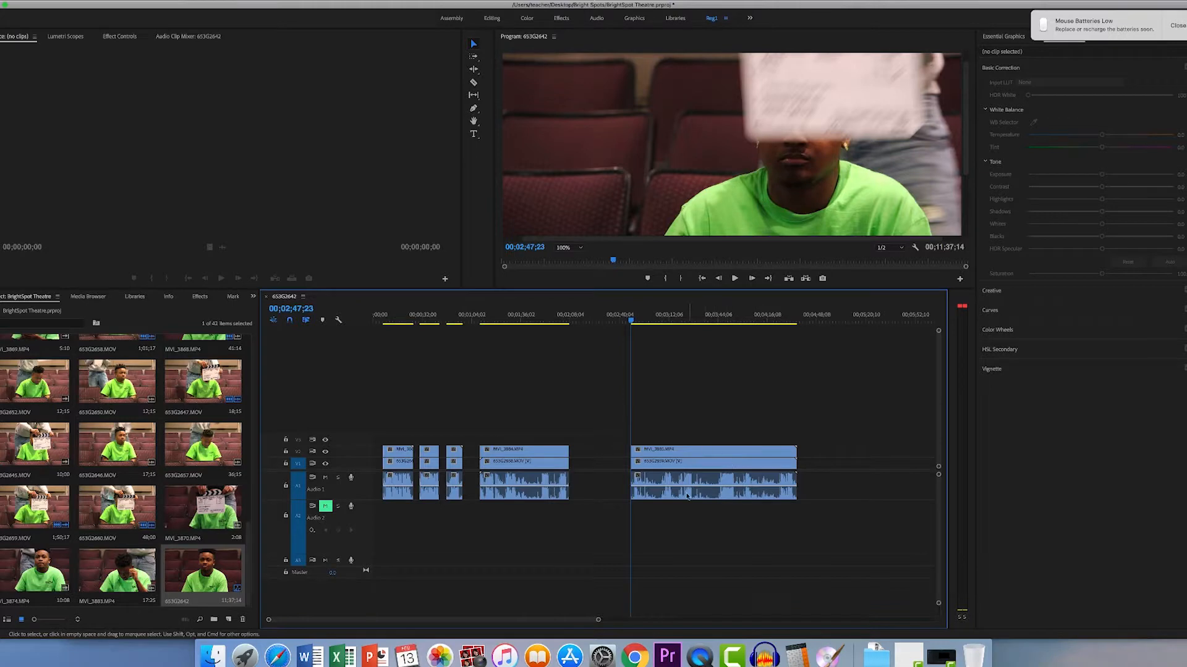
- Group the take 16 video clips with the remaining audio and move the group slightly earlier on the timeline
left_click_drag(677, 431, 692, 456)
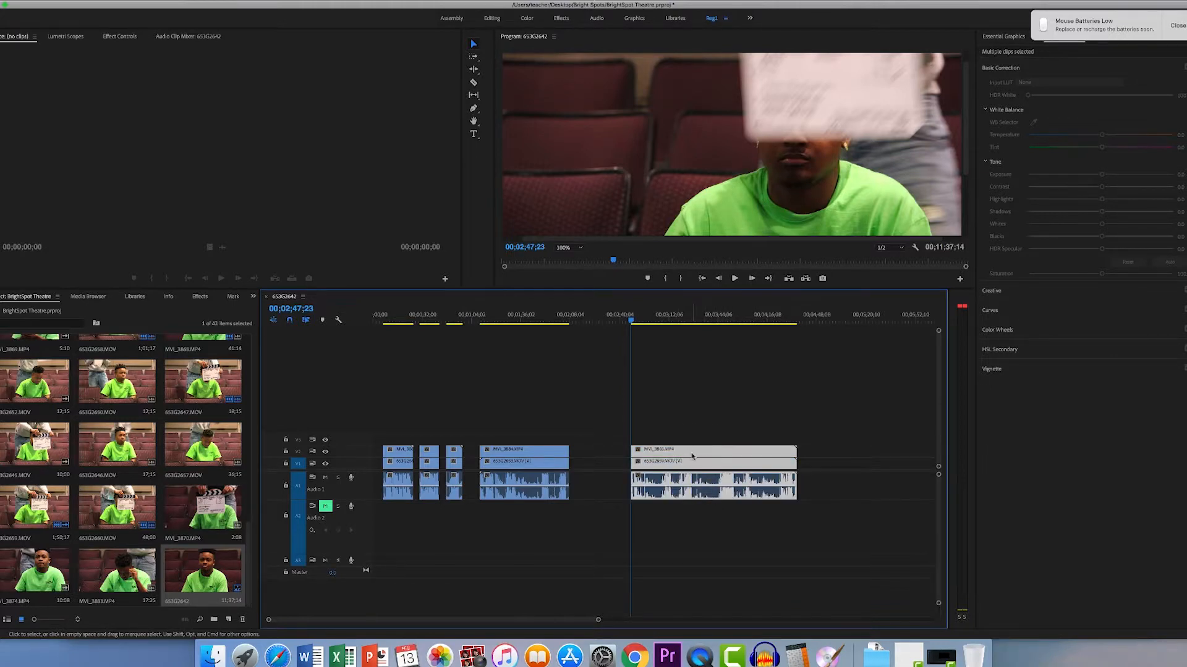
right_click(693, 456)
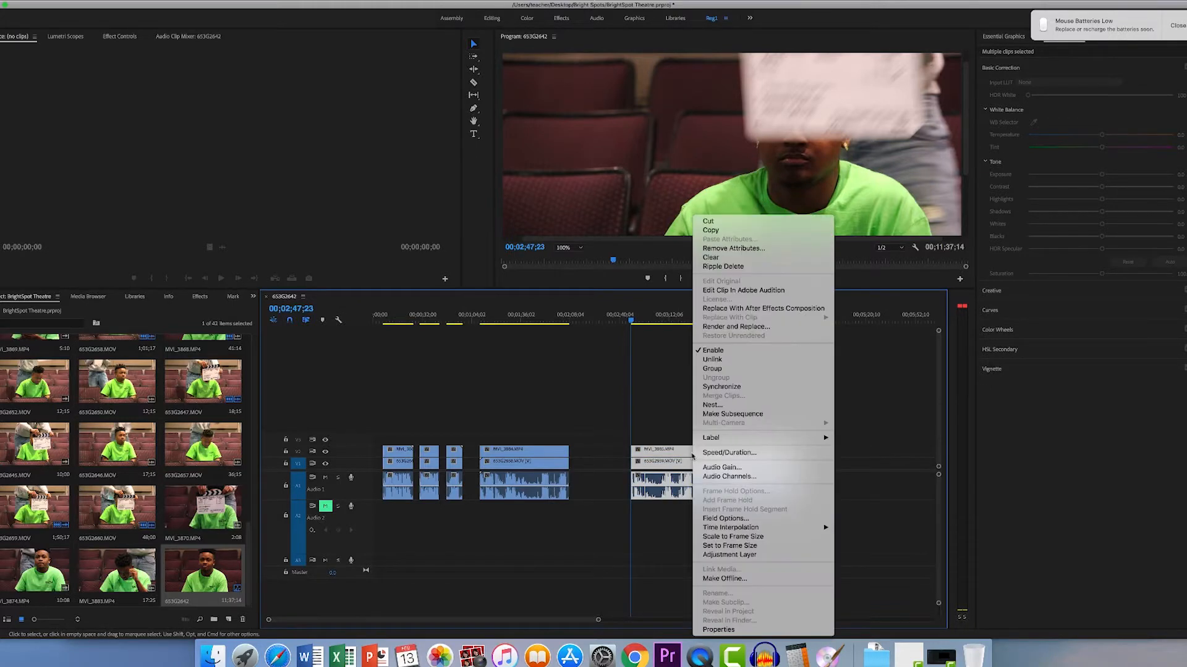
left_click(720, 369)
left_click_drag(716, 481, 686, 481)
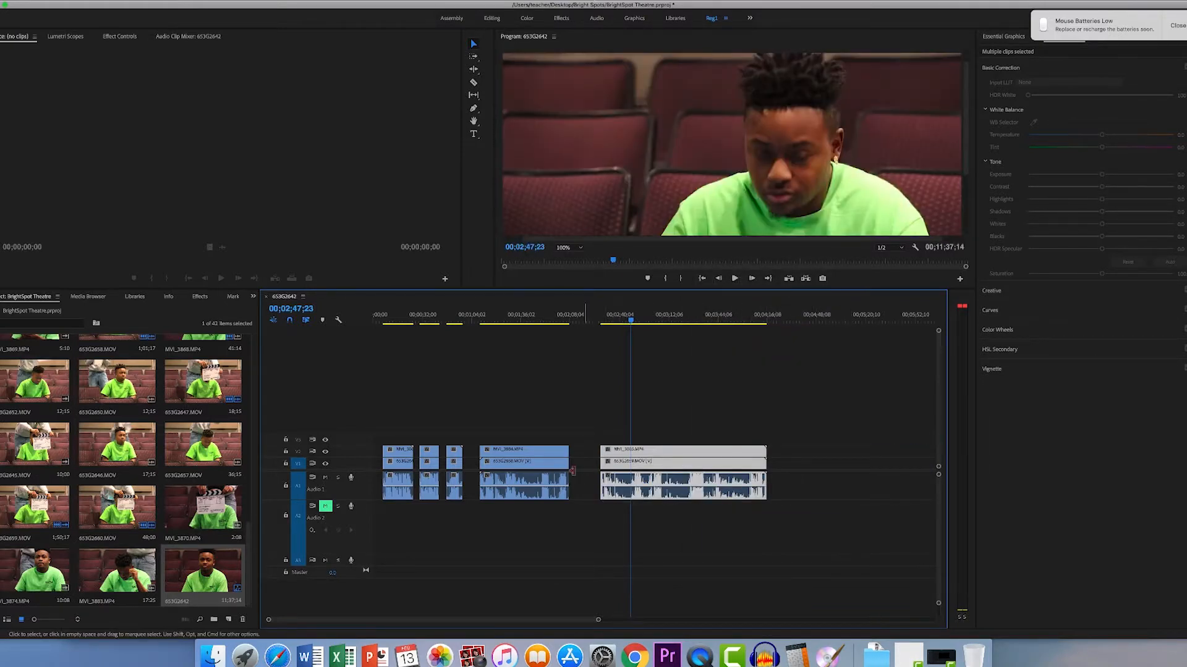
- Group the take 15 clips MVI_3884.MP4 and 653G2658.MOV together with their audio
left_click_drag(531, 460, 534, 458)
left_click_drag(514, 417, 547, 518)
right_click(536, 466)
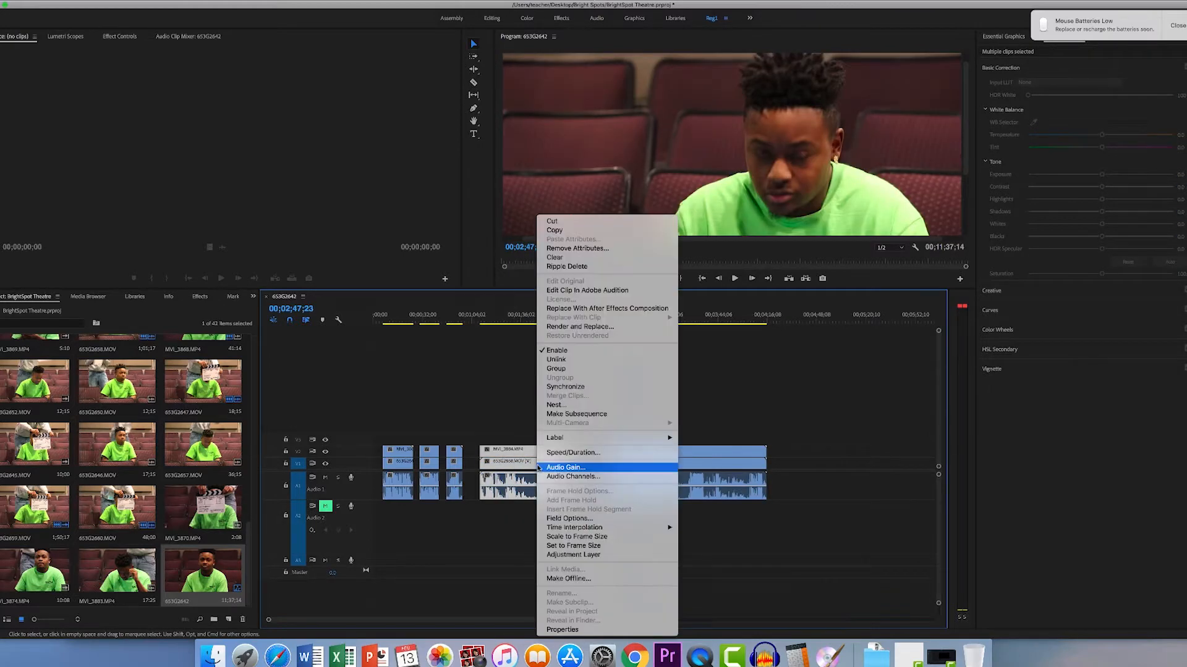
left_click(555, 369)
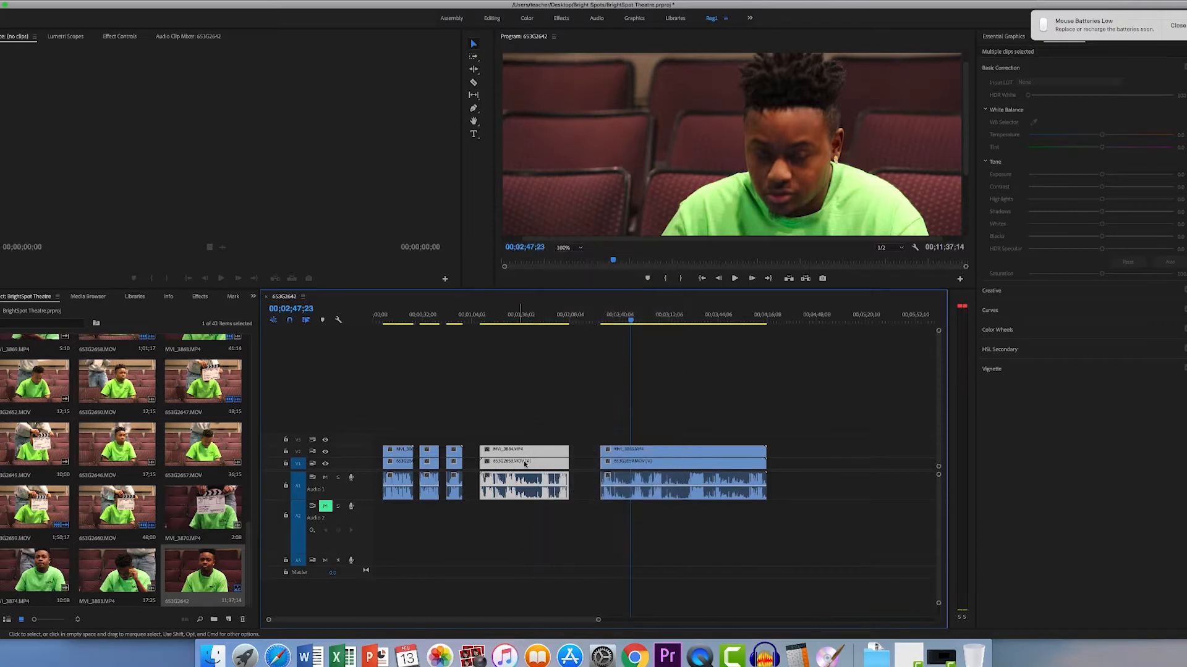
- Try moving the grouped take 15 clips and the first clip set along the timeline
left_click_drag(530, 455, 783, 460)
left_click_drag(648, 471, 534, 470)
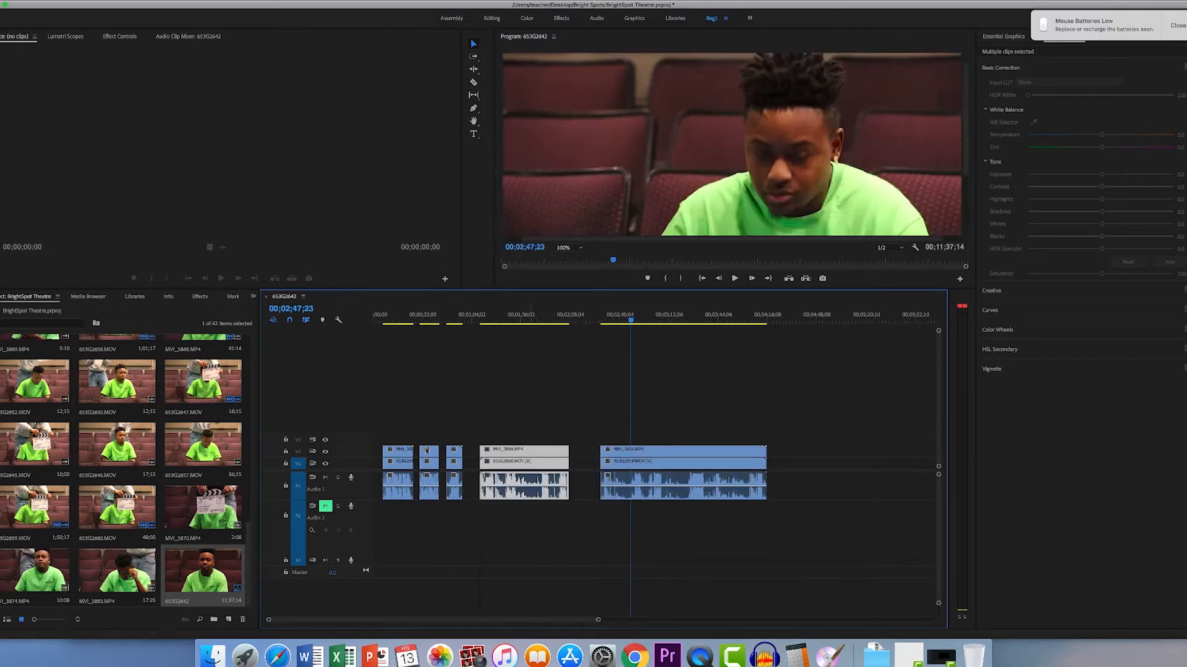
left_click_drag(416, 457, 349, 461)
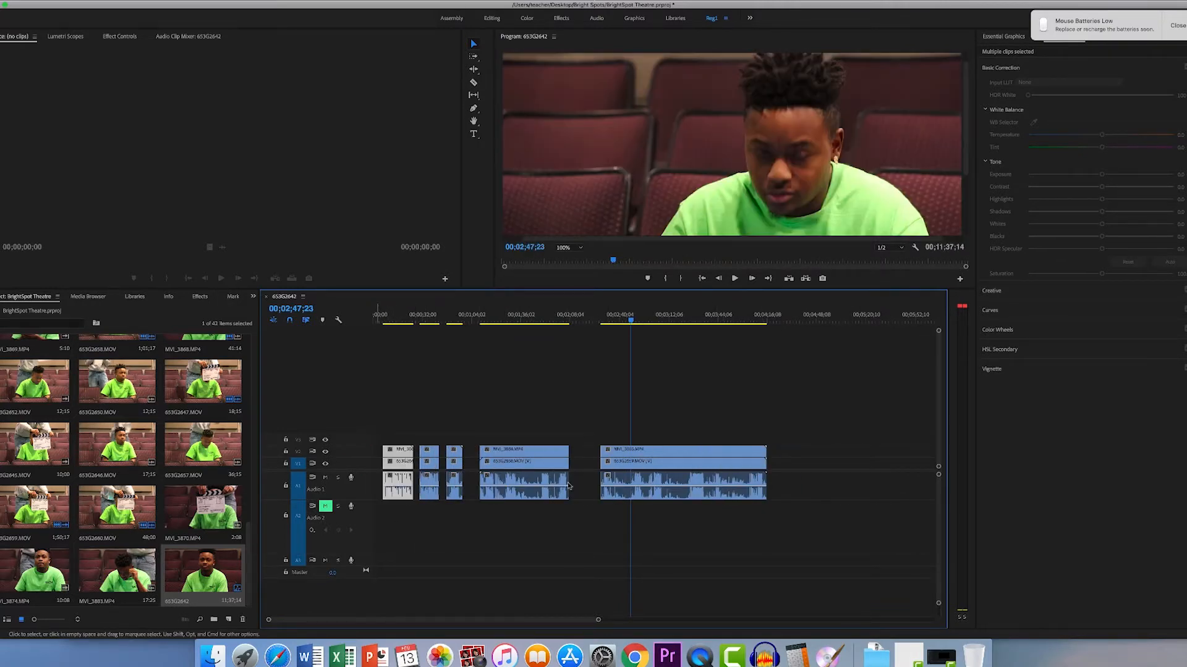